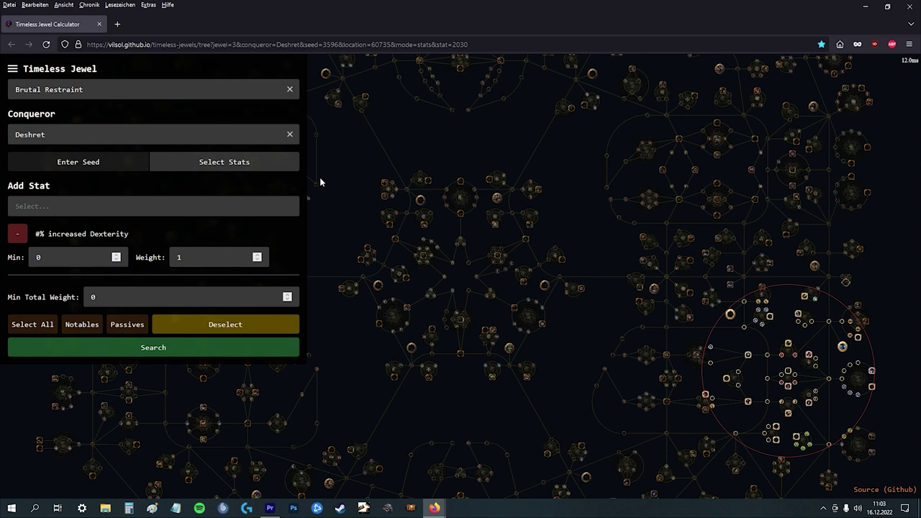
- Pan the passive tree so the jewel's red radius circle sits near the centre
left_click_drag(623, 288, 474, 162)
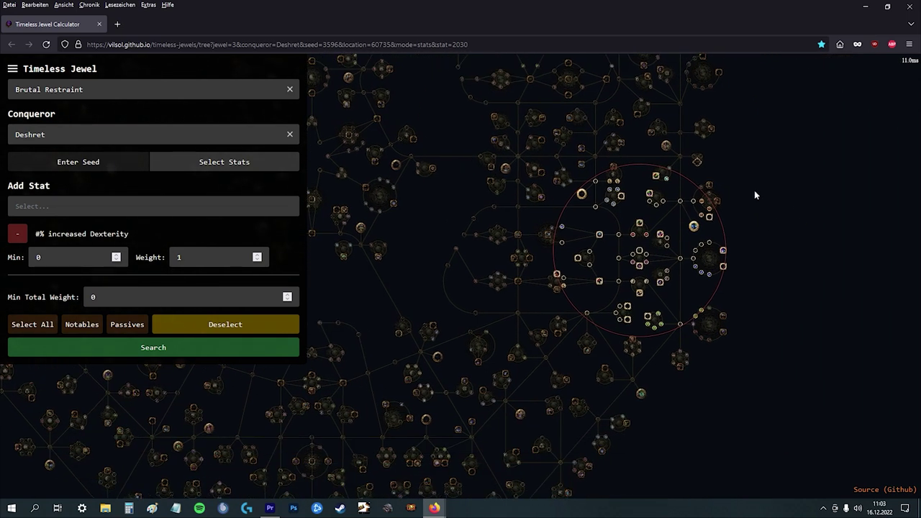
left_click(146, 92)
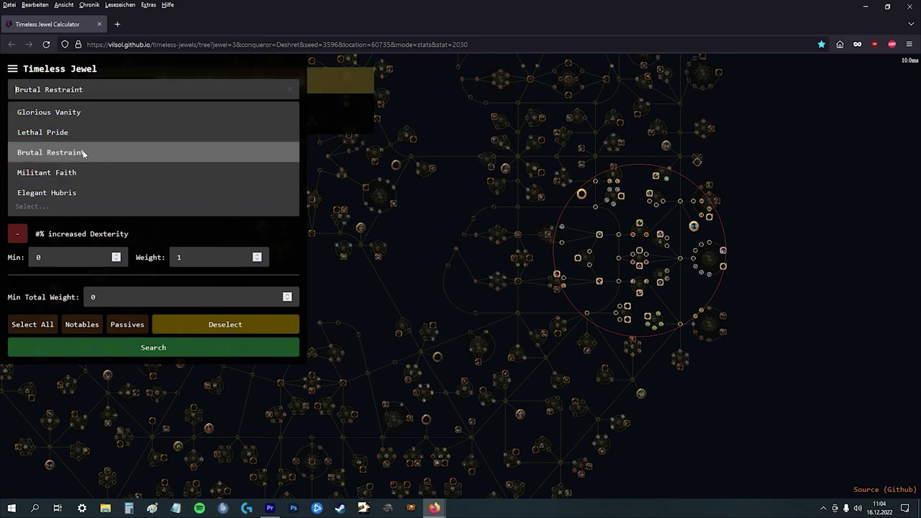
left_click(125, 92)
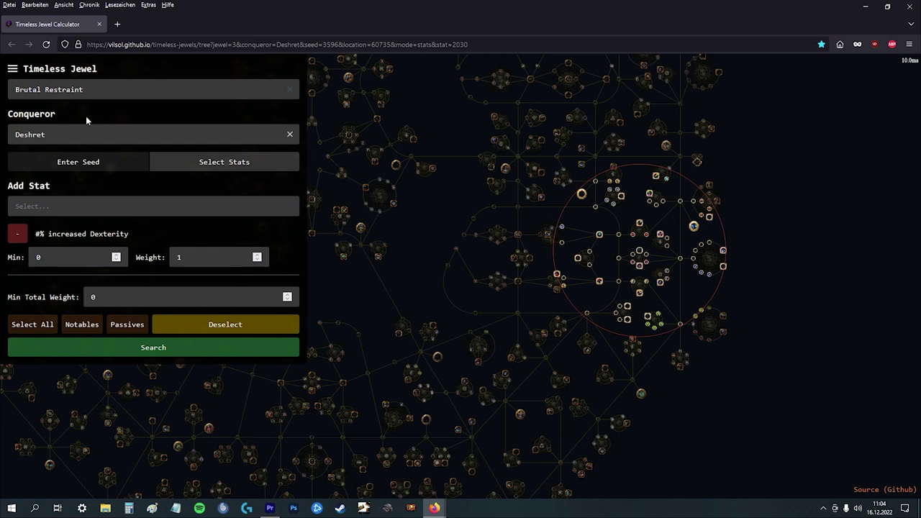
left_click(75, 135)
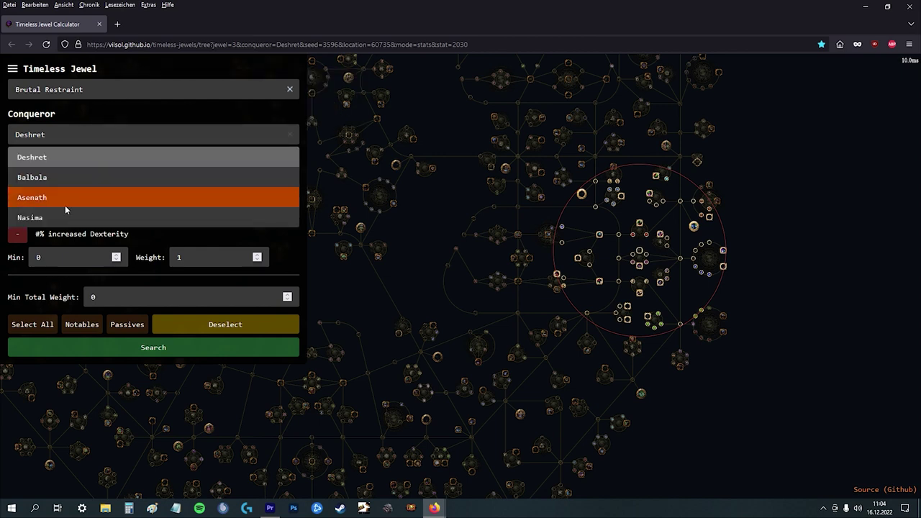
left_click(75, 141)
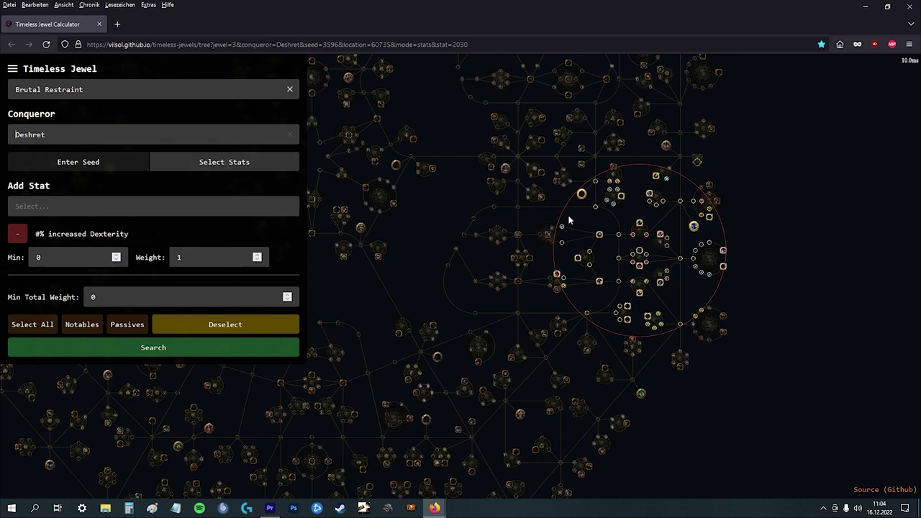
- Return to the Select Stats panel and zoom in on the jewel radius
mouse_move(581, 199)
left_click(78, 163)
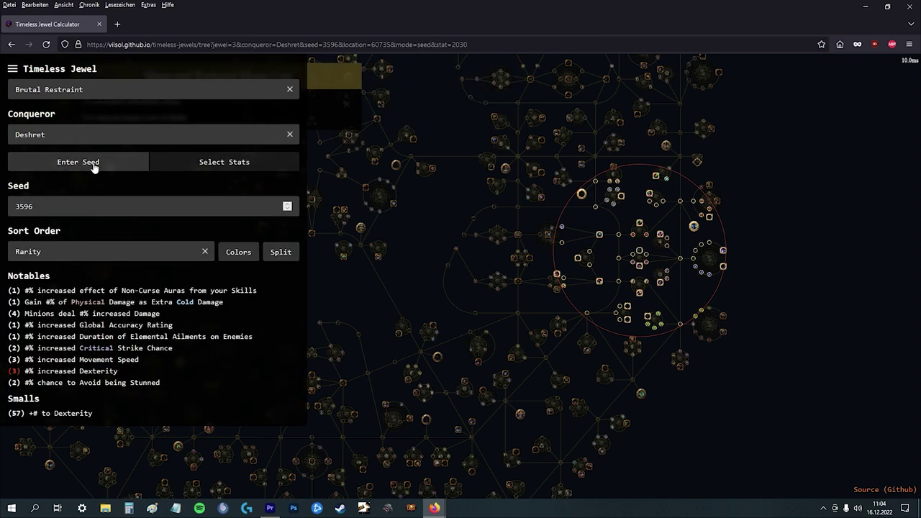
left_click(191, 166)
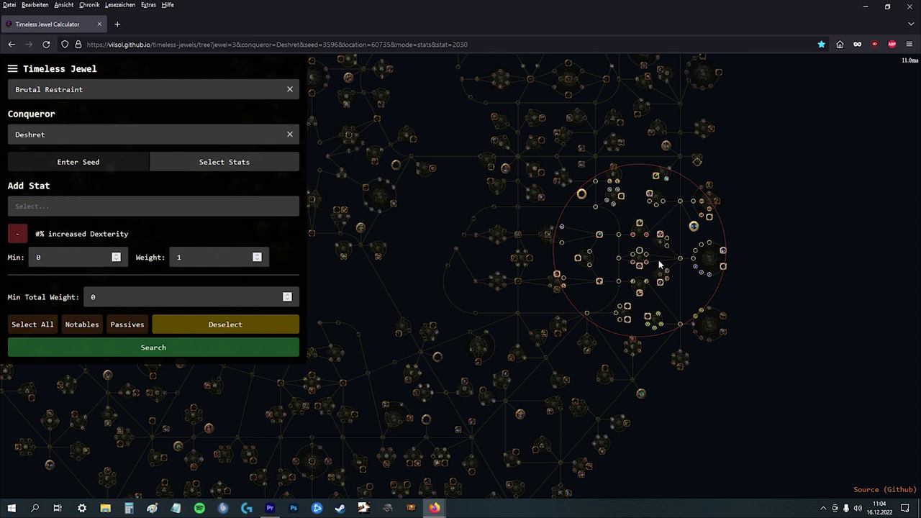
scroll(678, 232, "up", 2)
scroll(640, 224, "up", 2)
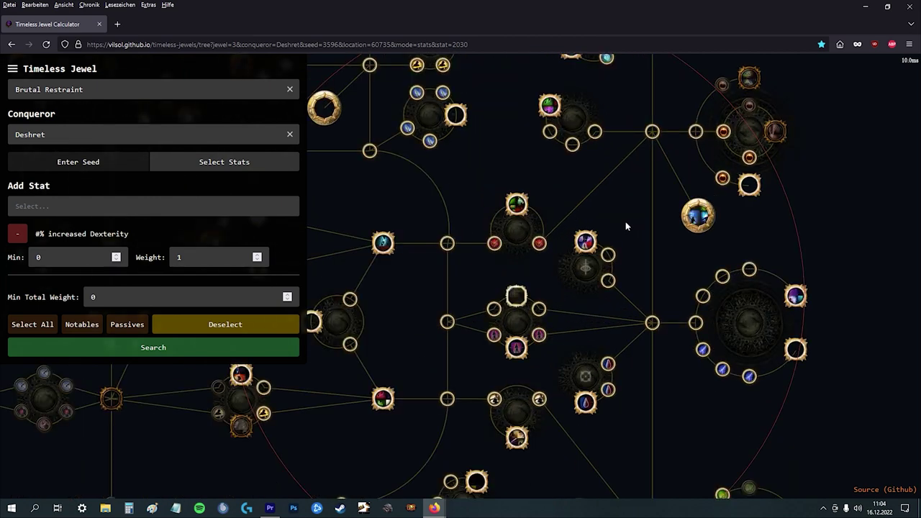
scroll(626, 224, "down", 1)
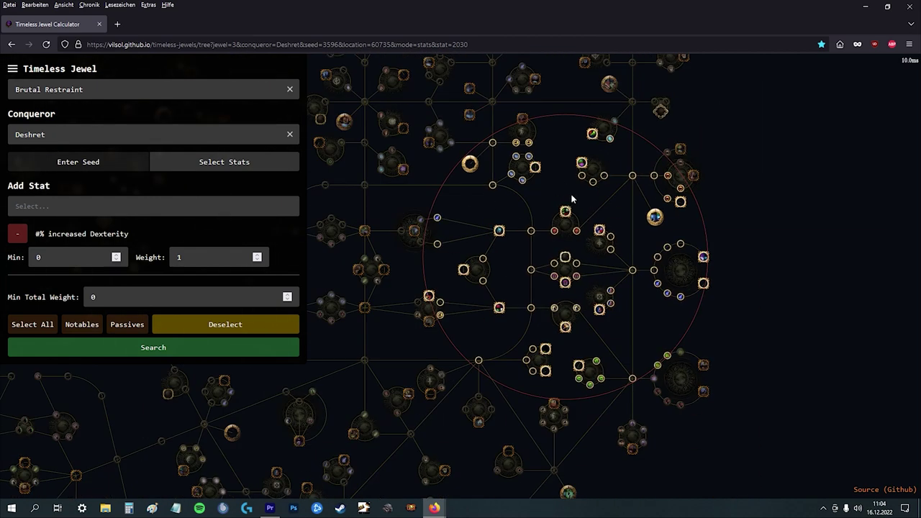
- Exclude and re-include radius notables in the search, leaving Inveterate included
left_click(470, 164)
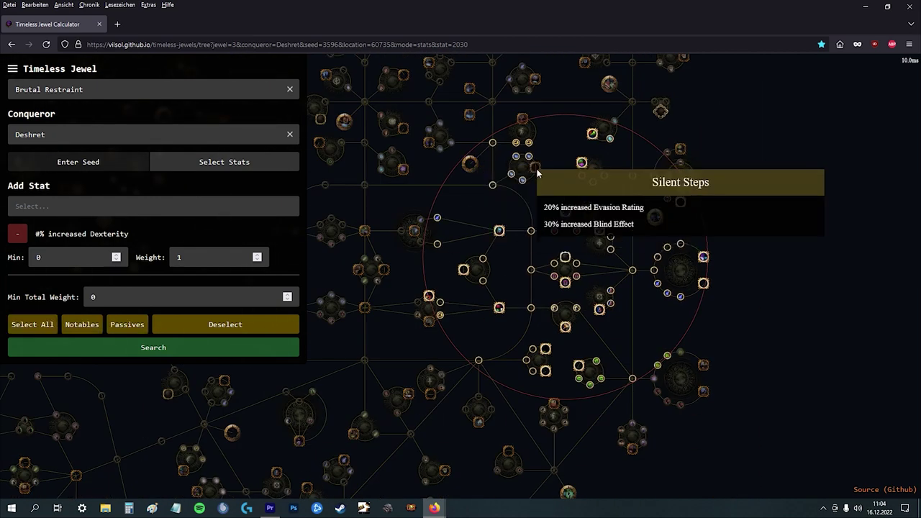
left_click(535, 166)
left_click(581, 163)
left_click(534, 166)
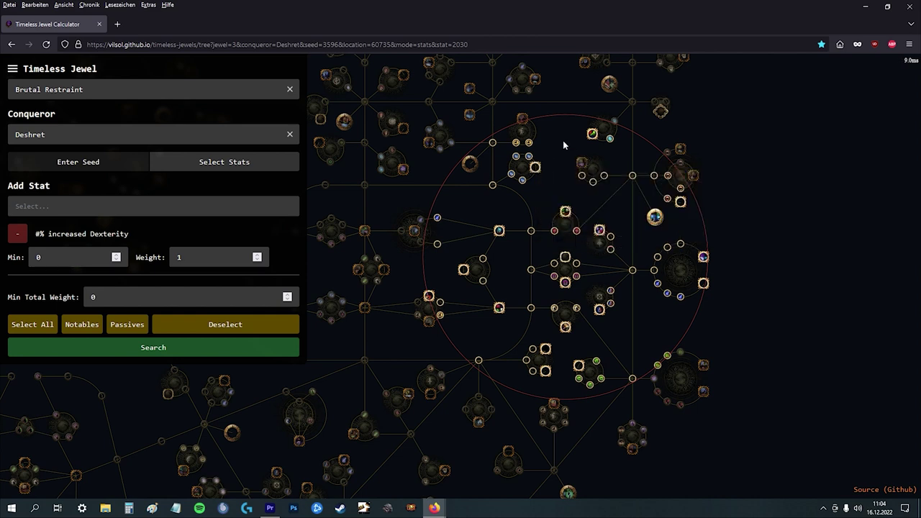
left_click(582, 163)
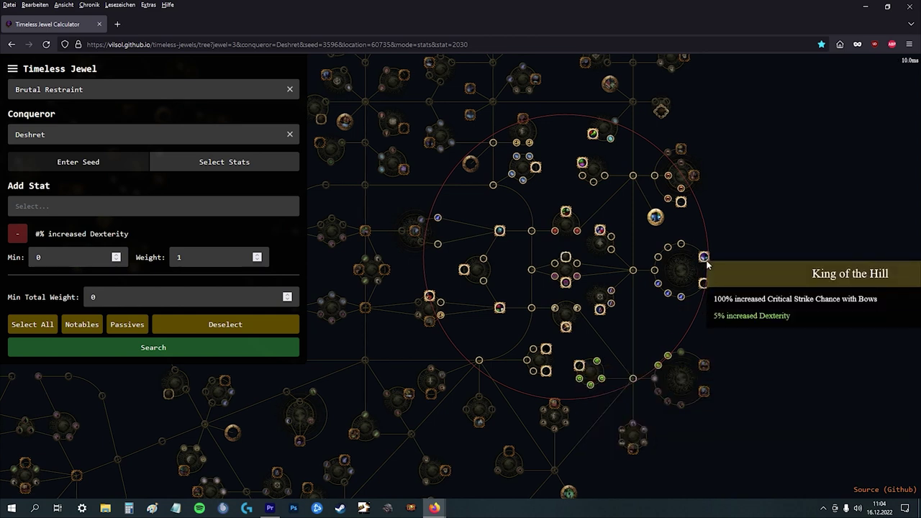
- Search Dexterity seeds and highlight seed 4154's eight matching notables from the '8 Matches' group
left_click(150, 348)
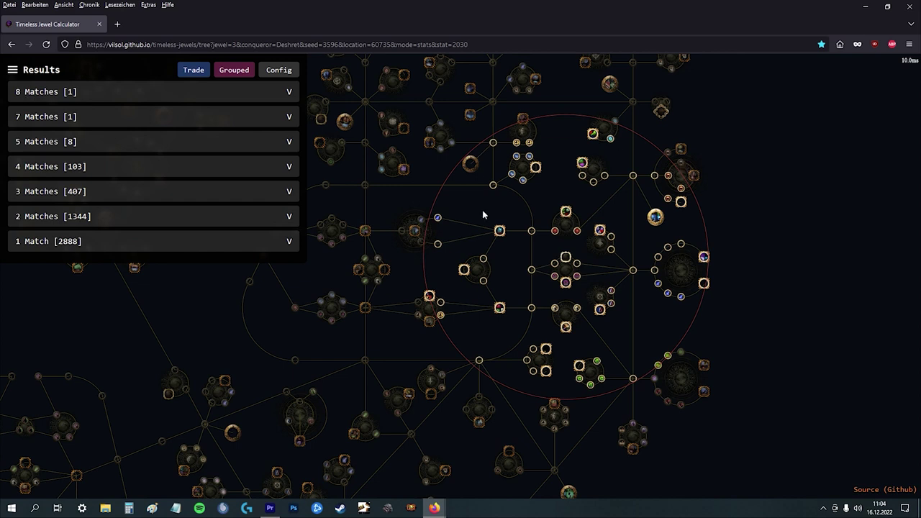
left_click(180, 91)
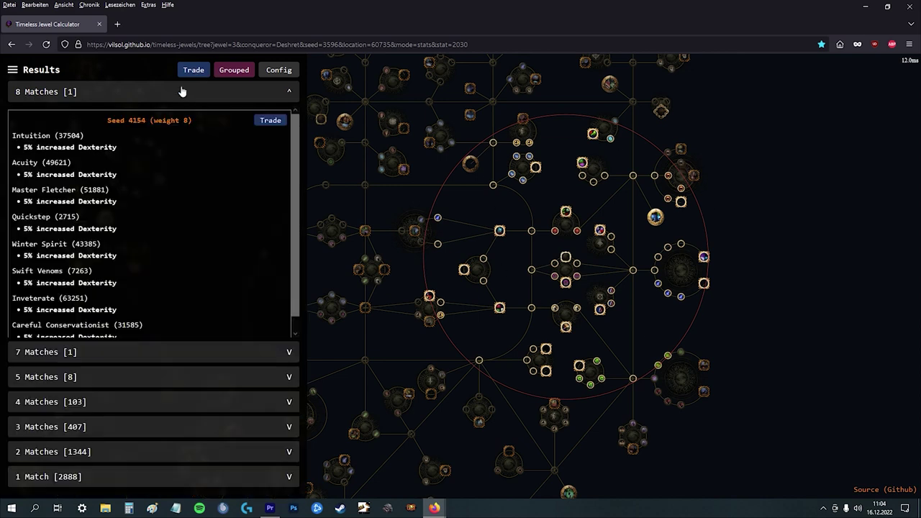
left_click(142, 127)
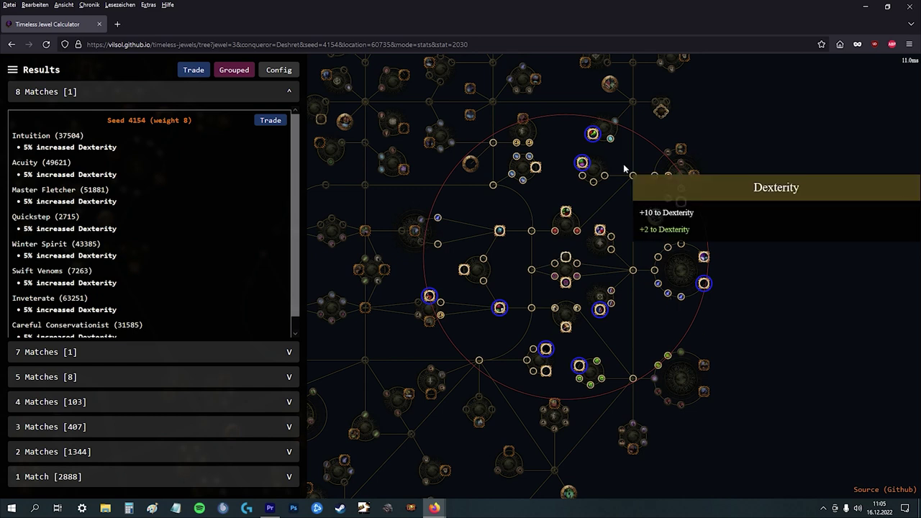
mouse_move(704, 285)
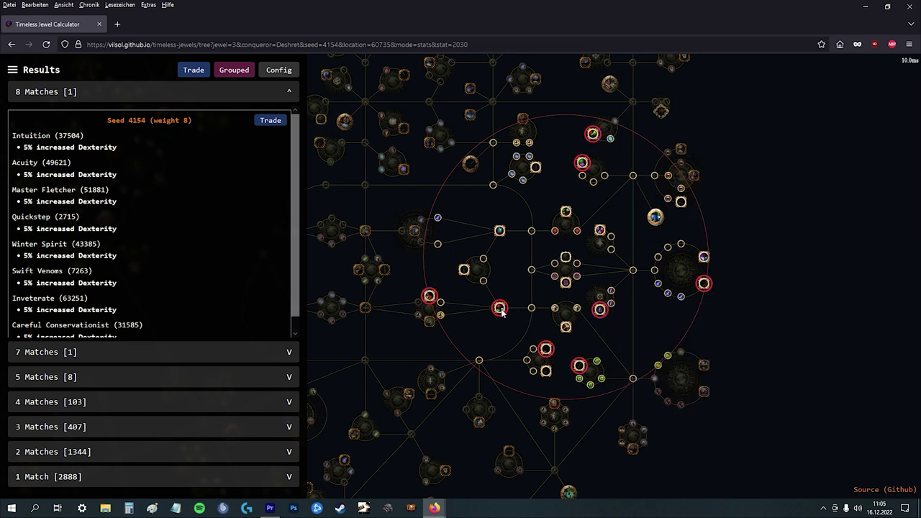
left_click(131, 98)
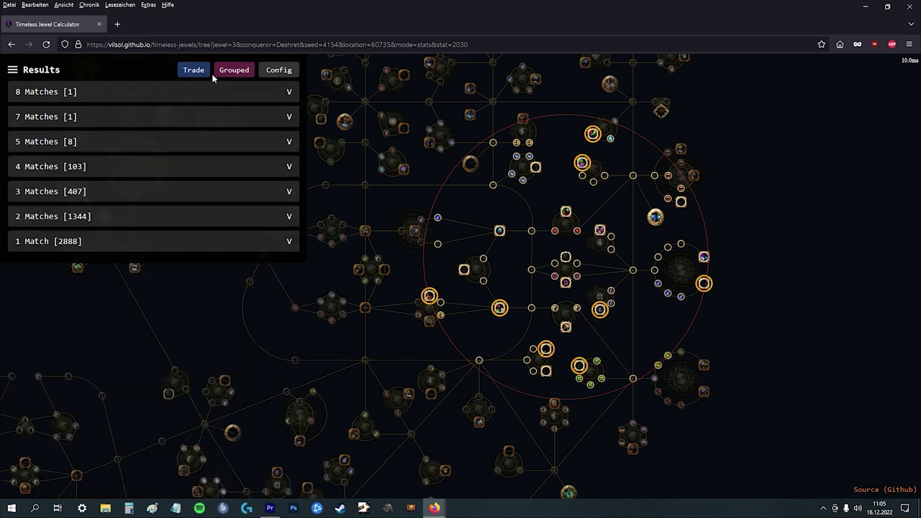
- Rerun the search to list 5 three-match, 184 two-match and 1610 one-match seeds
left_click(285, 72)
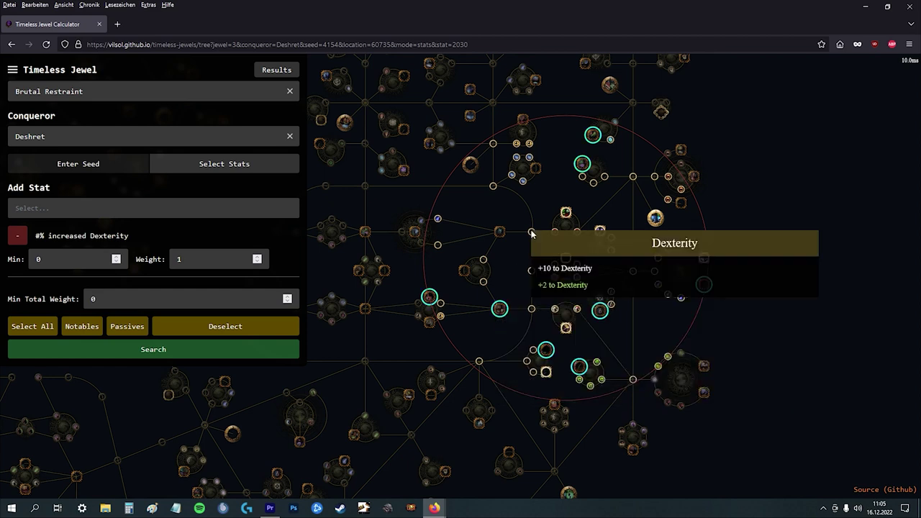
left_click(168, 350)
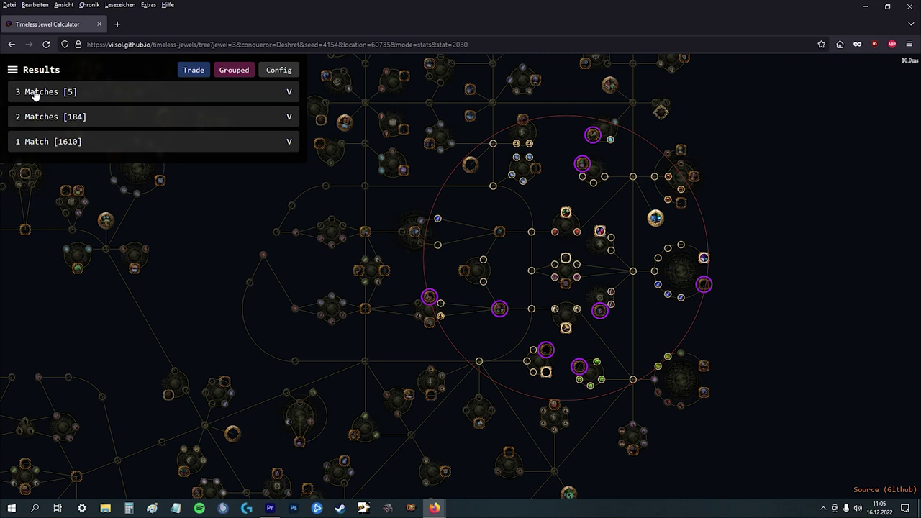
- Compare 3-match seeds 2503, 3596 and 2503 on the tree, ending on seed 2308
left_click(81, 94)
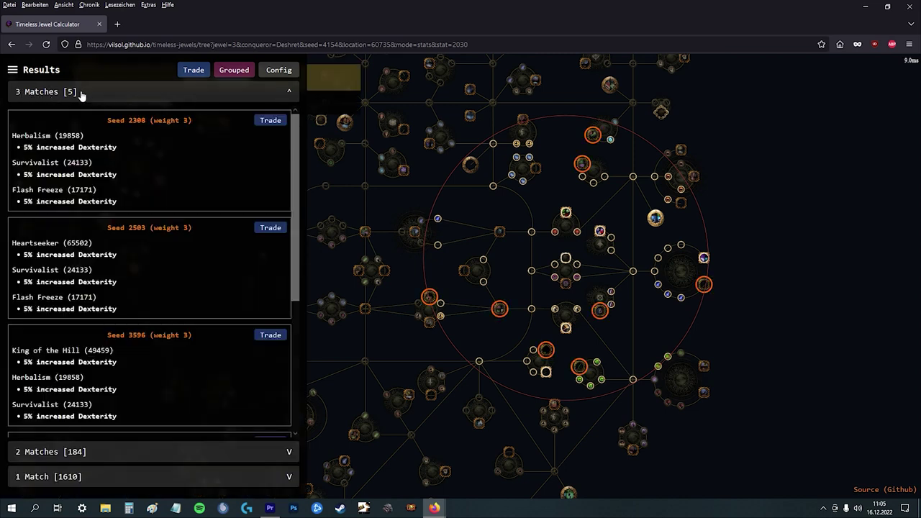
left_click(131, 267)
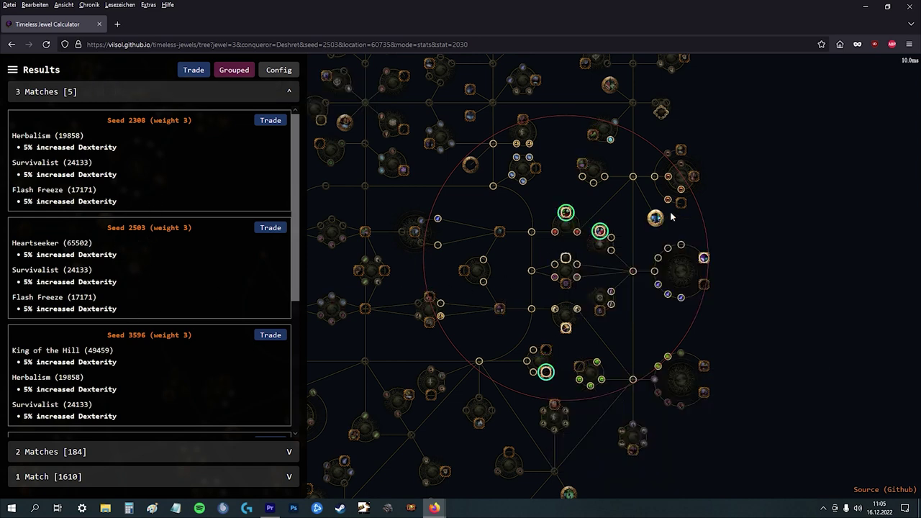
left_click(113, 375)
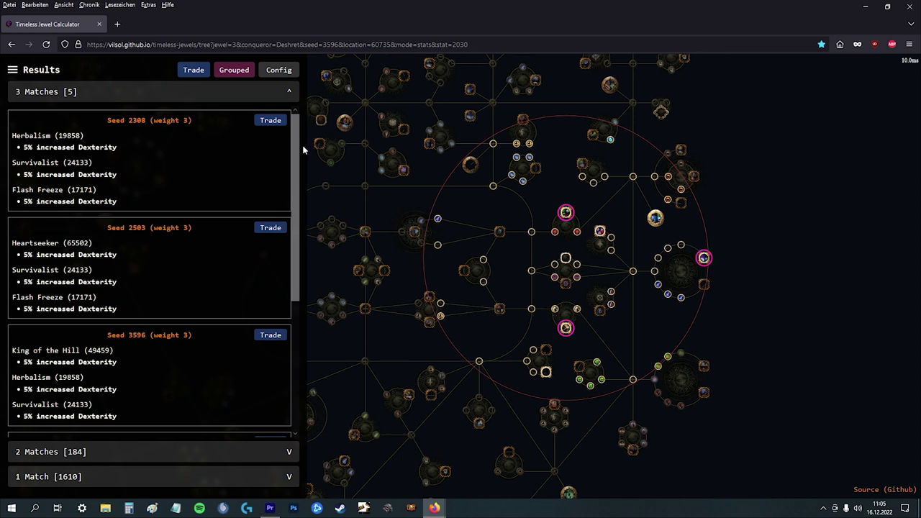
left_click(132, 227)
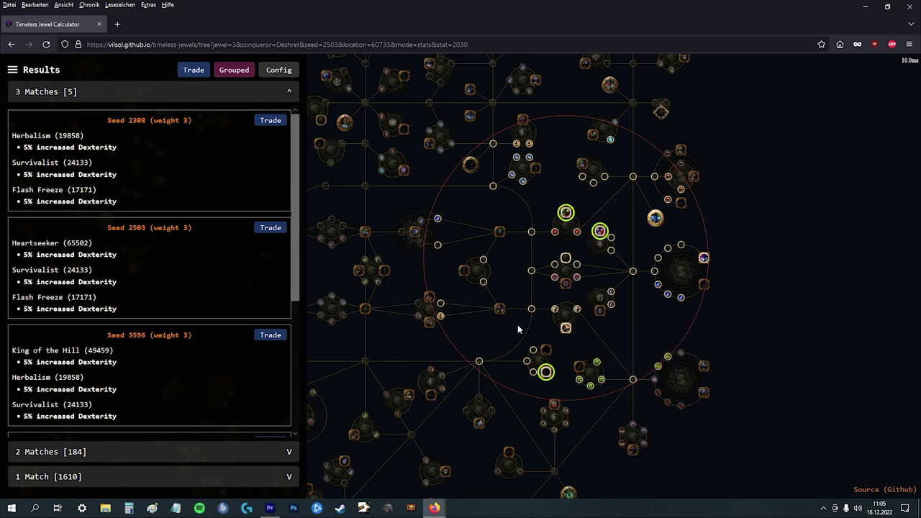
left_click(171, 200)
- Load seed 2503 directly, showing four '#% increased Dexterity' notables and 57 '+# to Dexterity' nodes
left_click(276, 74)
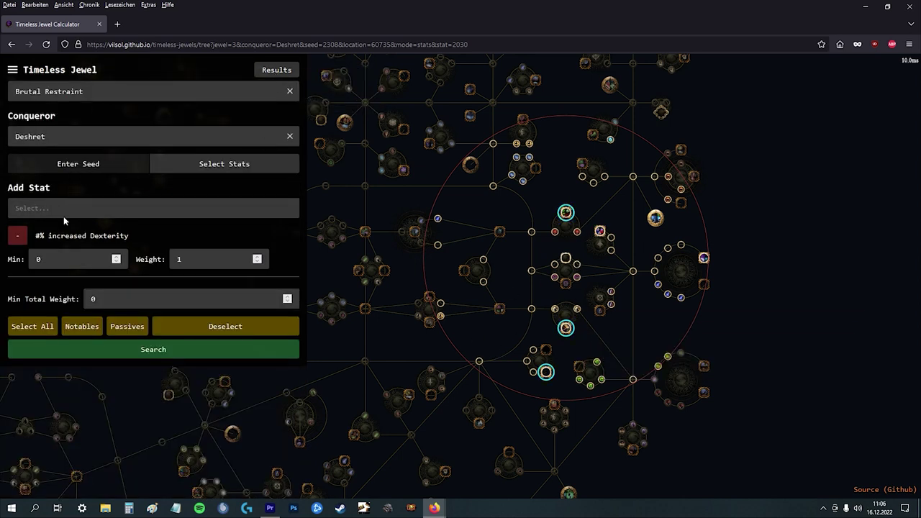
left_click(79, 170)
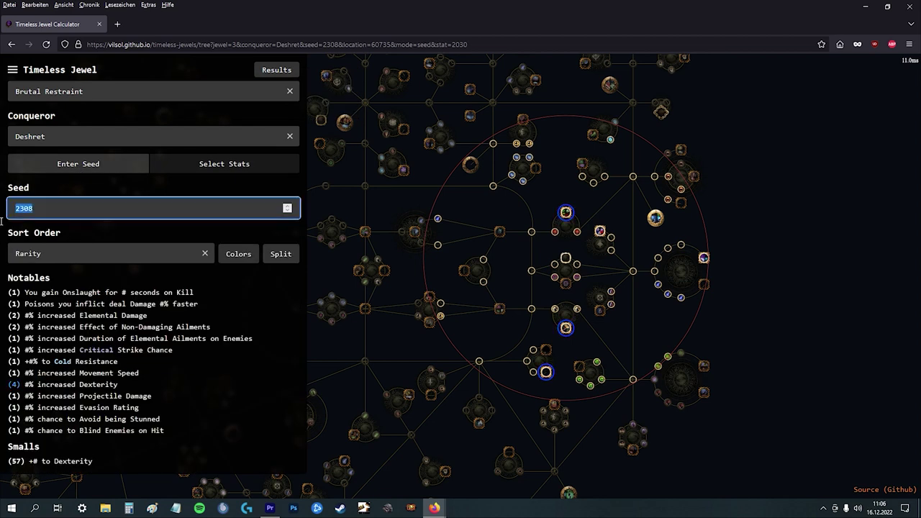
type("2503")
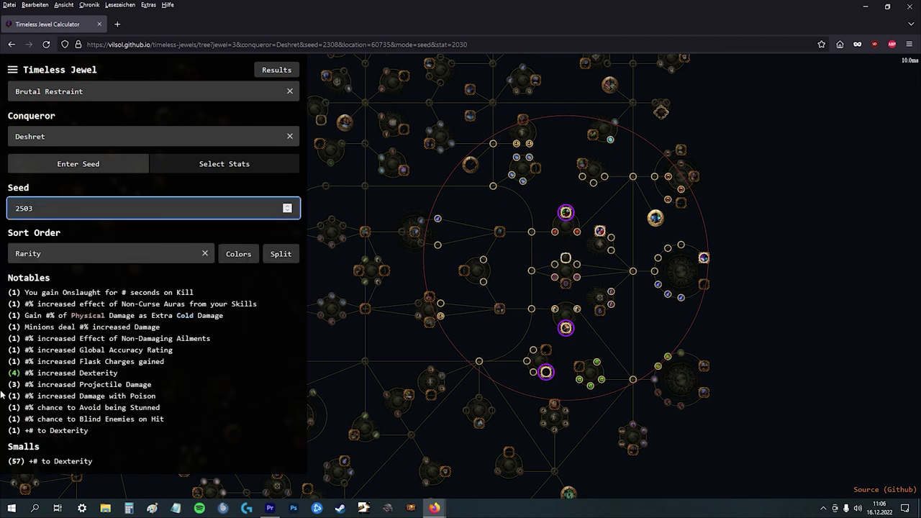
left_click(44, 374)
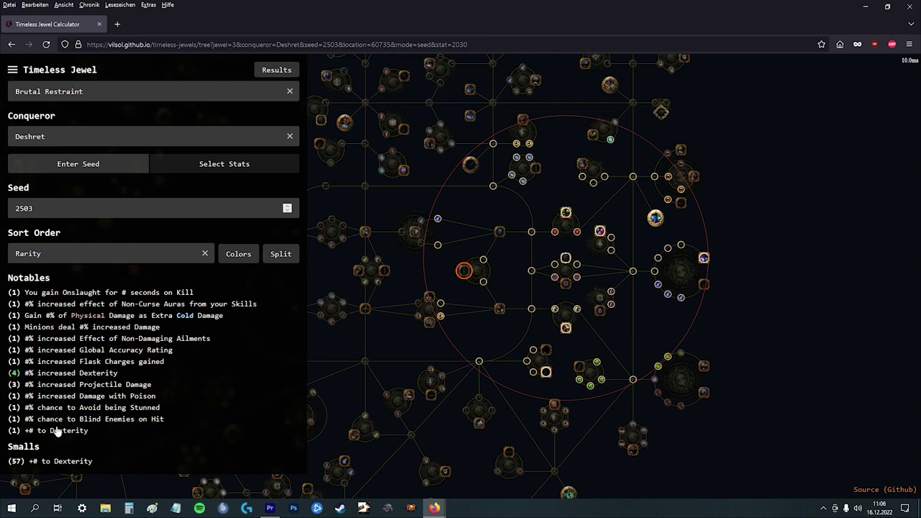
- Check Weapon Artistry under seed 2503: +4% block, 8% attack speed, +2 melee range
mouse_move(463, 274)
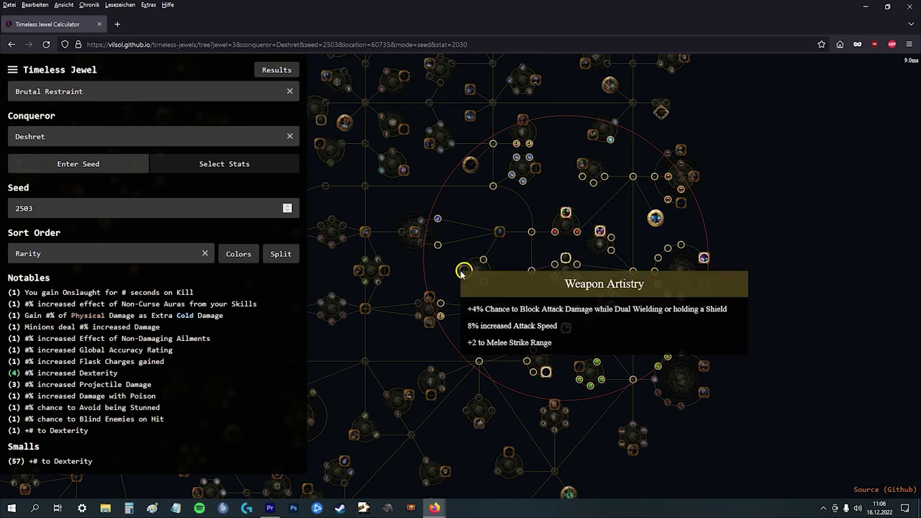